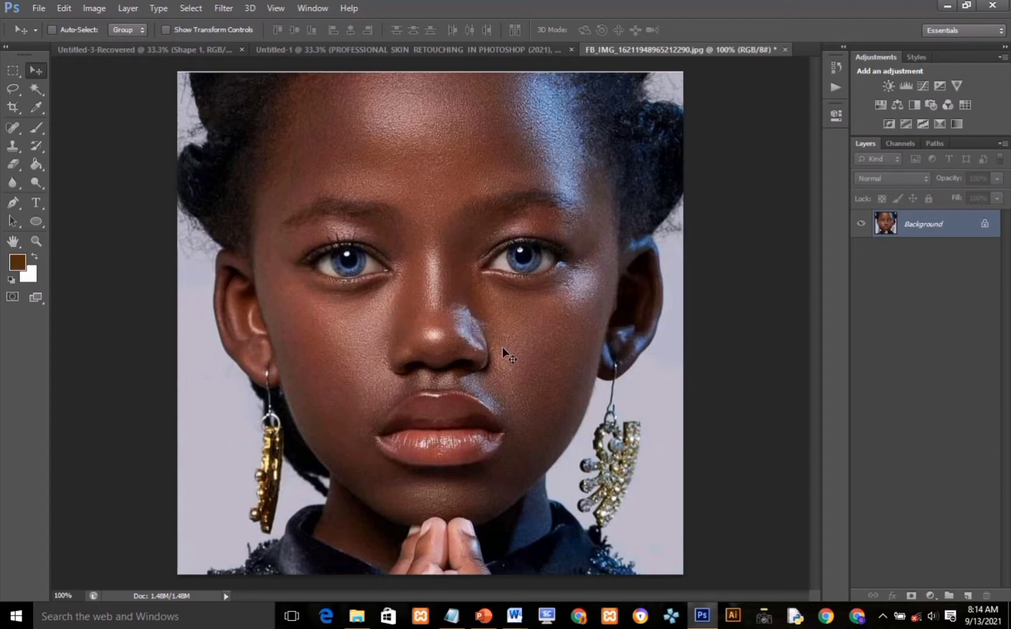
Step: Convert the locked Background into Layer 0 and rename it 'Image'
{"action": "double_click", "coordinate": [986, 226]}
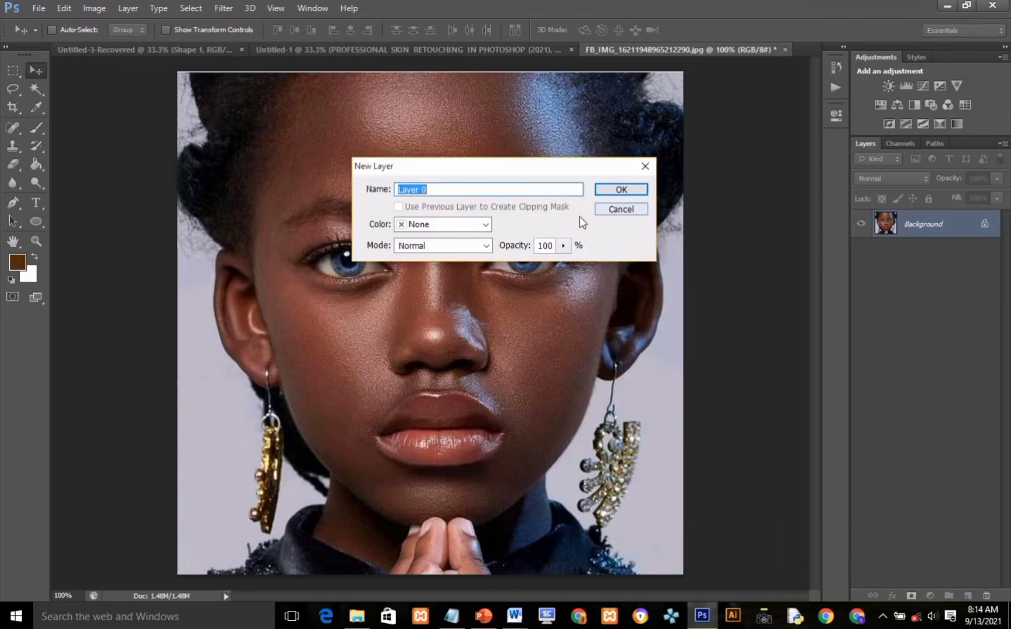
{"action": "left_click", "coordinate": [611, 190]}
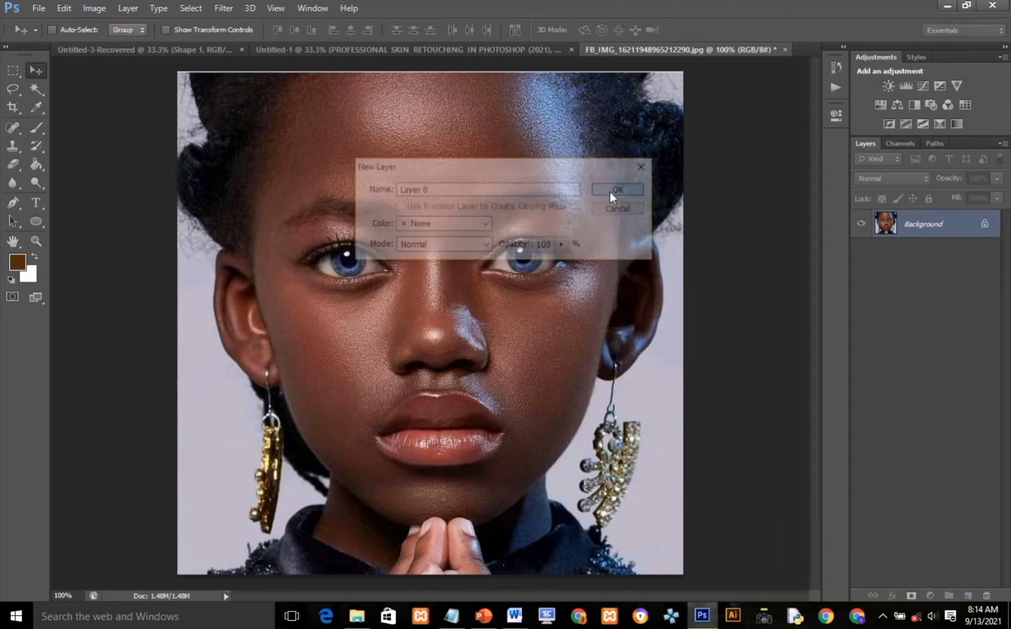
{"action": "double_click", "coordinate": [915, 226]}
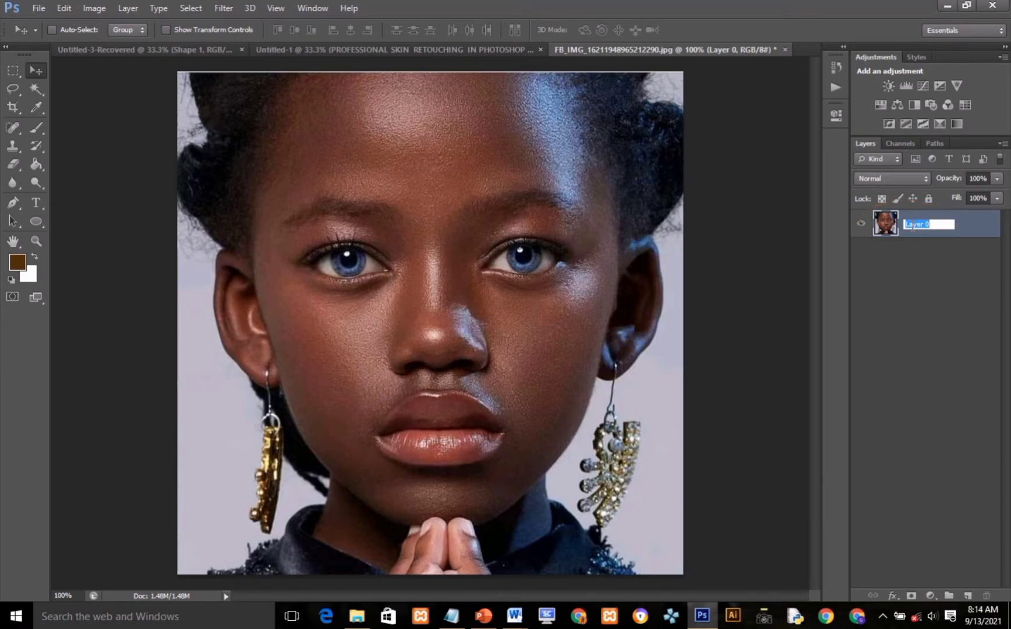
{"action": "key", "text": "BackSpace"}
{"action": "type", "text": "E"}
{"action": "type", "text": "n"}
{"action": "type", "text": "a"}
{"action": "type", "text": "ge"}
{"action": "key", "text": "Return"}
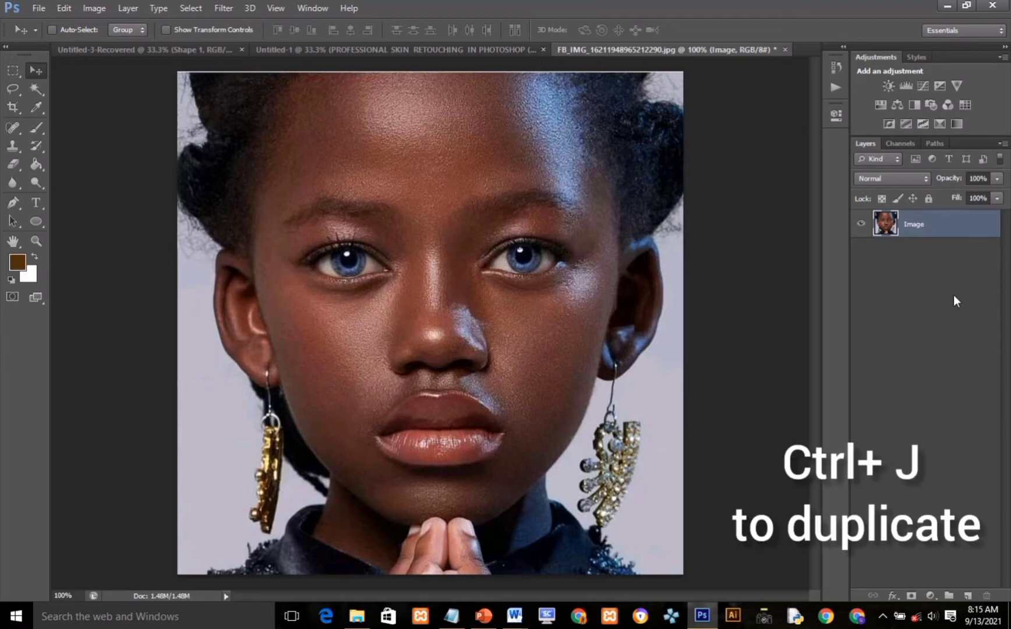
Step: Duplicate the Image layer, keeping the default name 'Image copy'
{"action": "right_click", "coordinate": [934, 228]}
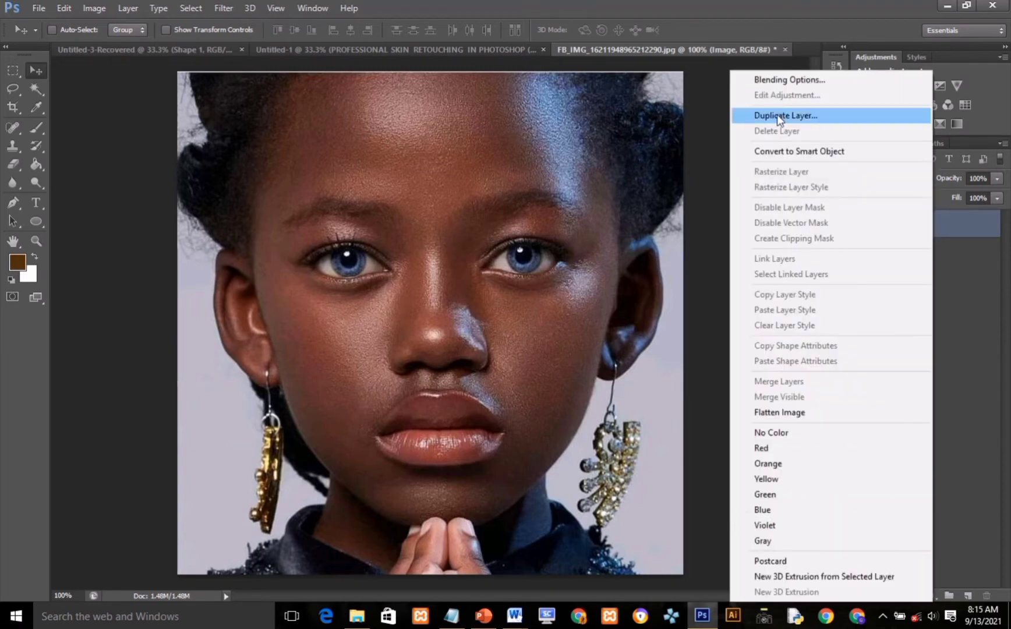
{"action": "left_click", "coordinate": [777, 115]}
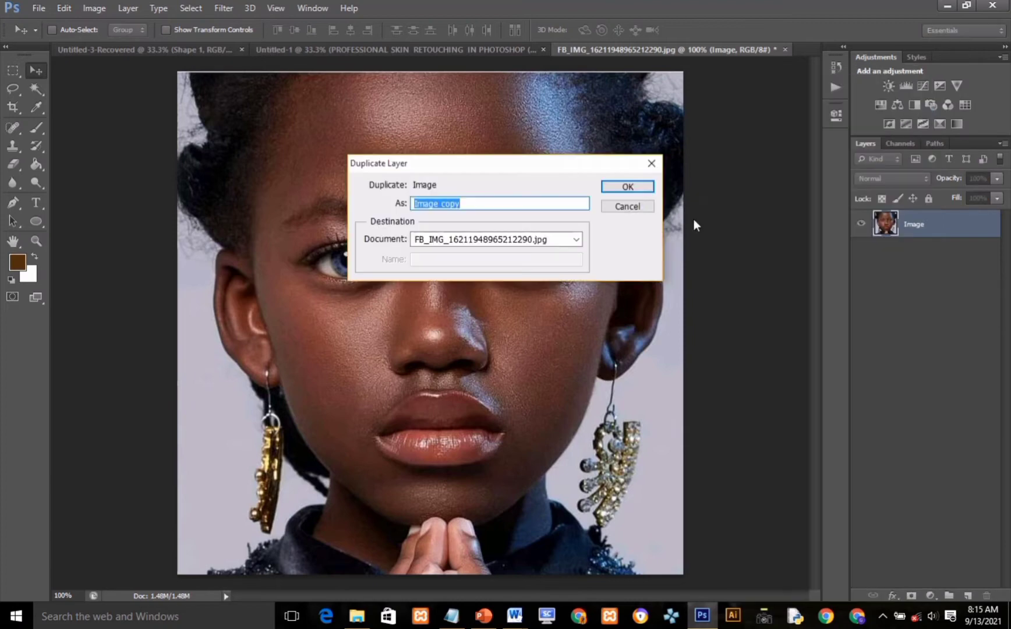
{"action": "left_click", "coordinate": [483, 206]}
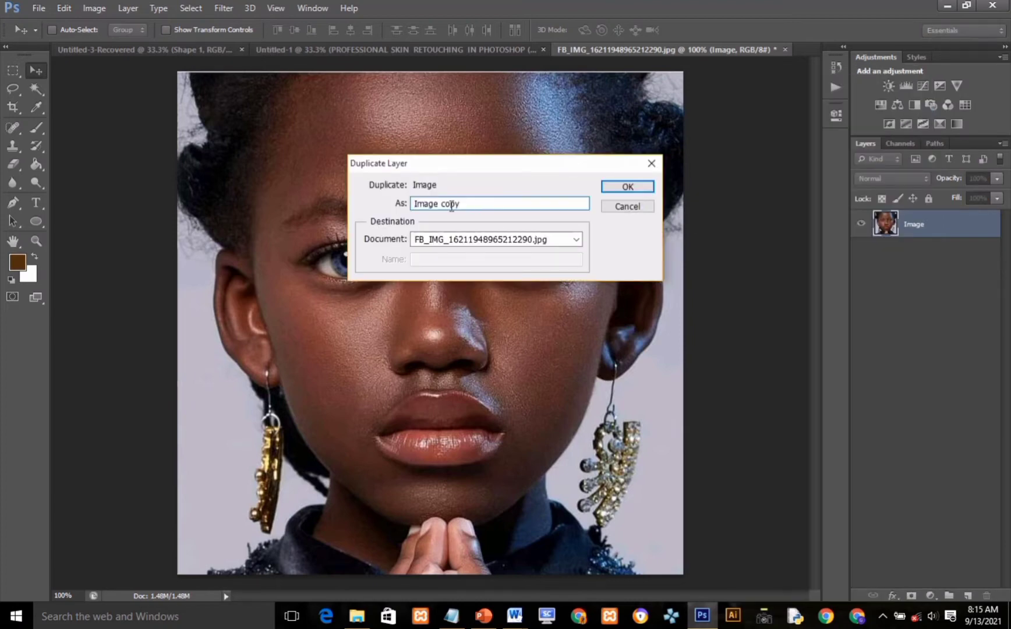
{"action": "left_click", "coordinate": [621, 188]}
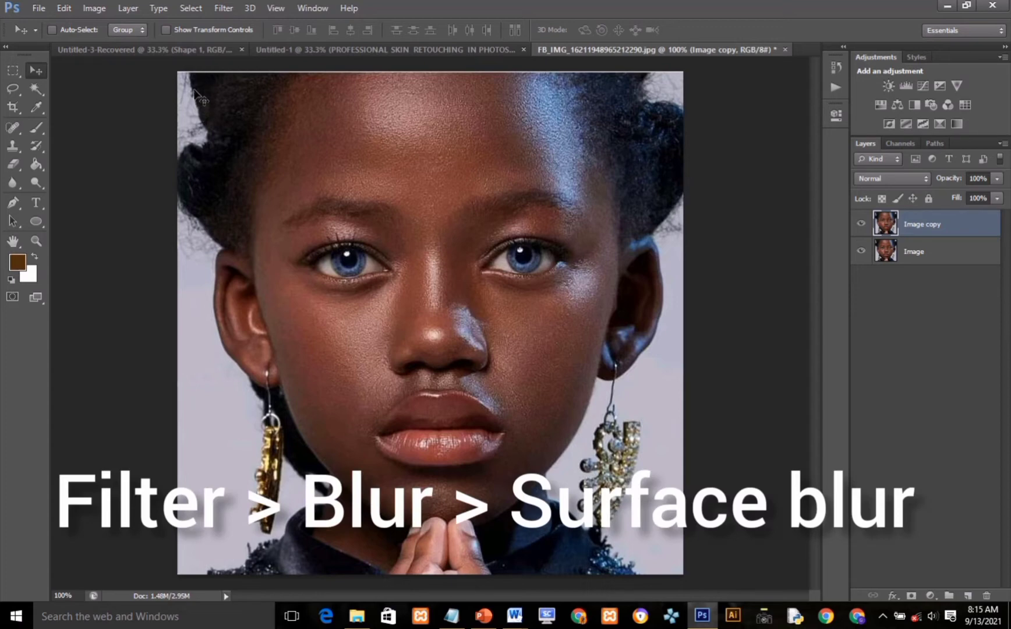
Step: Start a Surface Blur on Image copy and zoom its preview out to 33%
{"action": "left_click", "coordinate": [222, 11]}
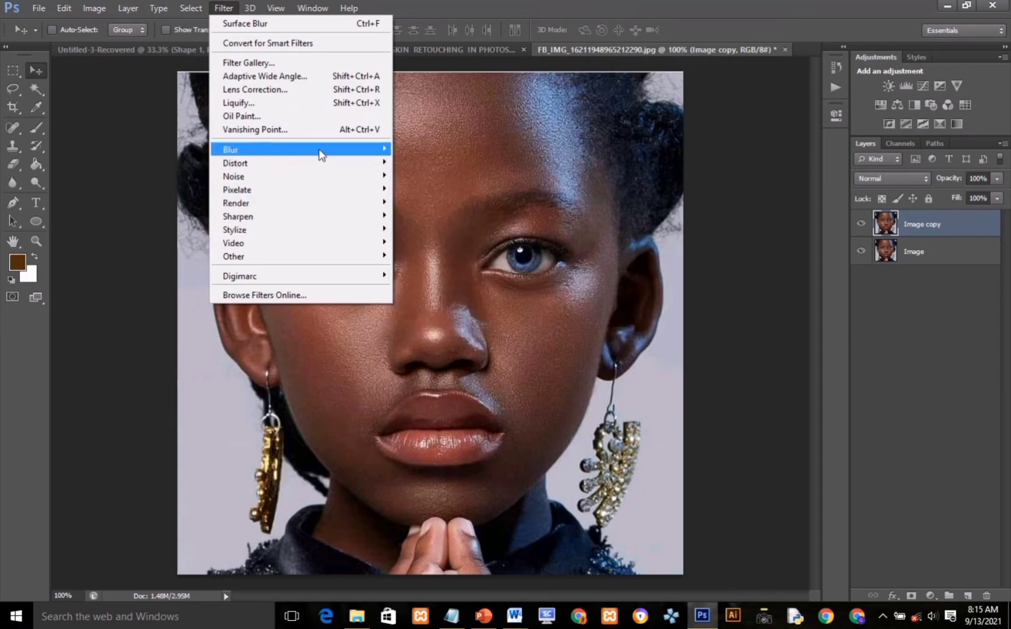
{"action": "mouse_move", "coordinate": [298, 149]}
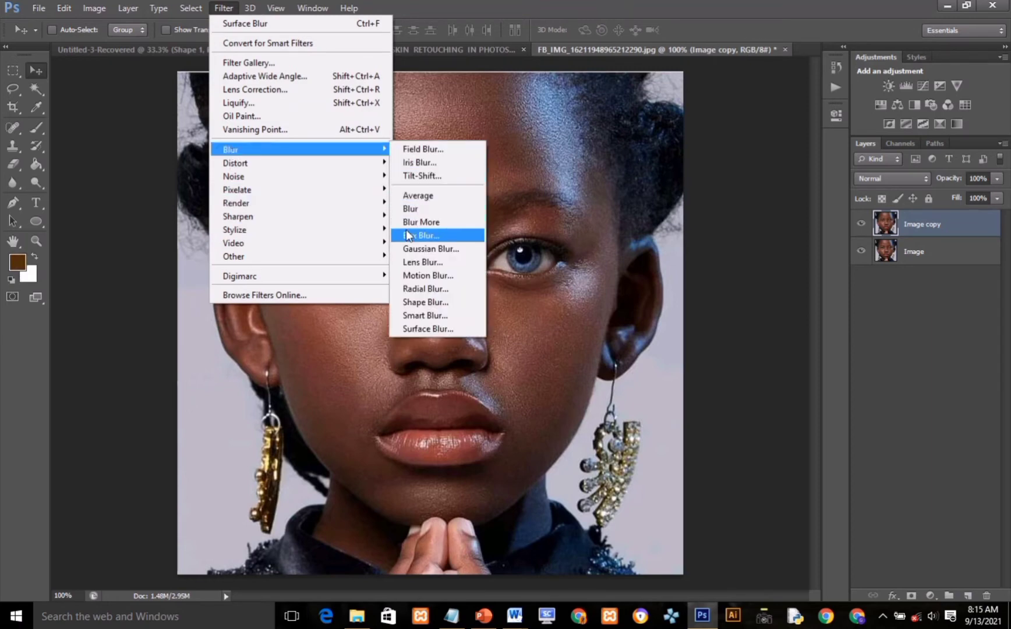
{"action": "left_click", "coordinate": [416, 328]}
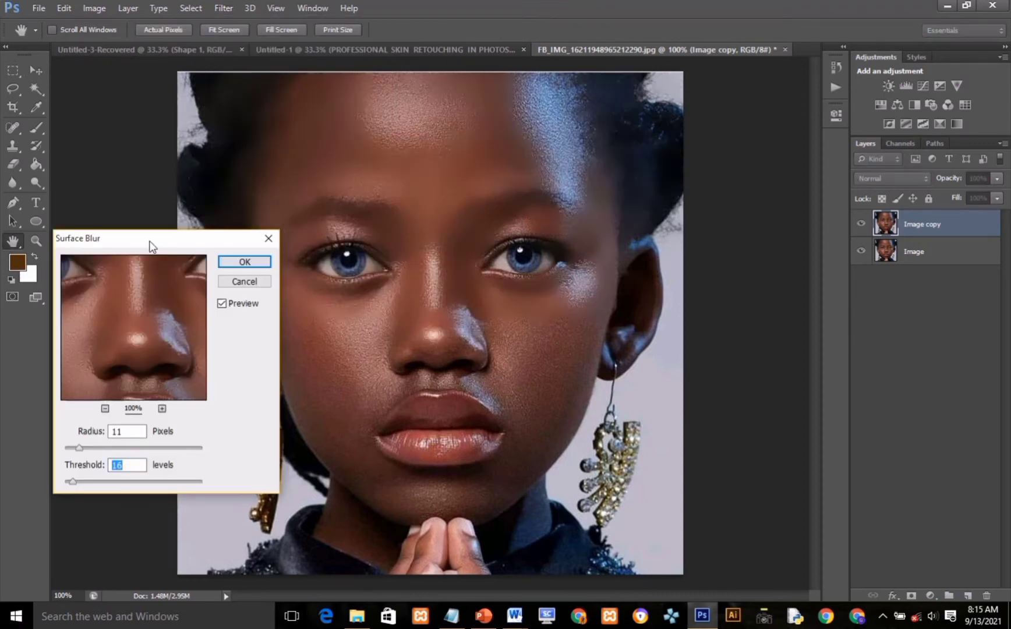
{"action": "left_click_drag", "start_coordinate": [150, 245], "coordinate": [163, 161]}
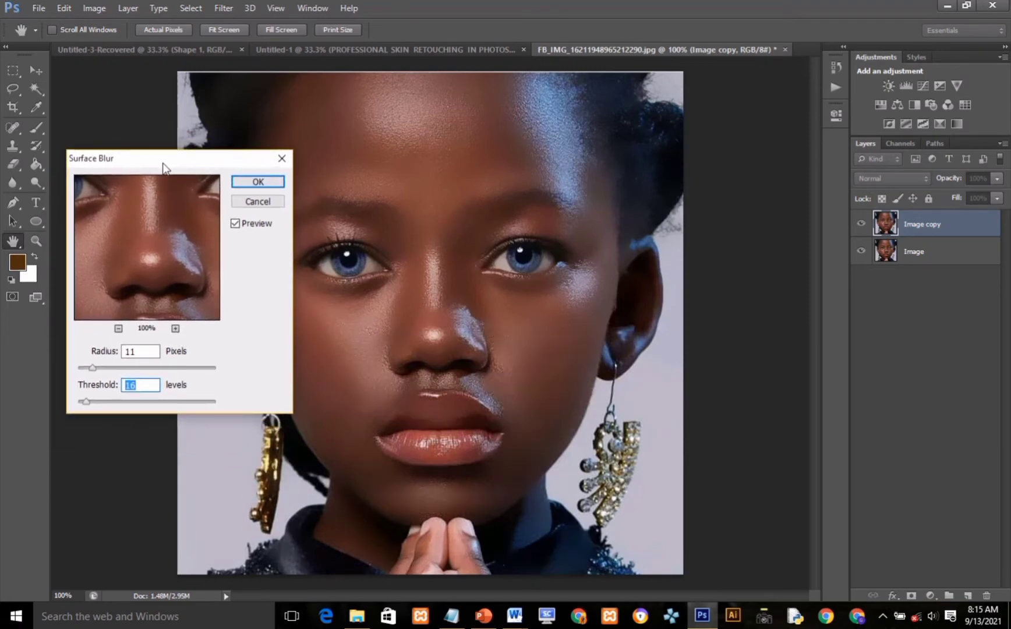
{"action": "left_click", "coordinate": [118, 328]}
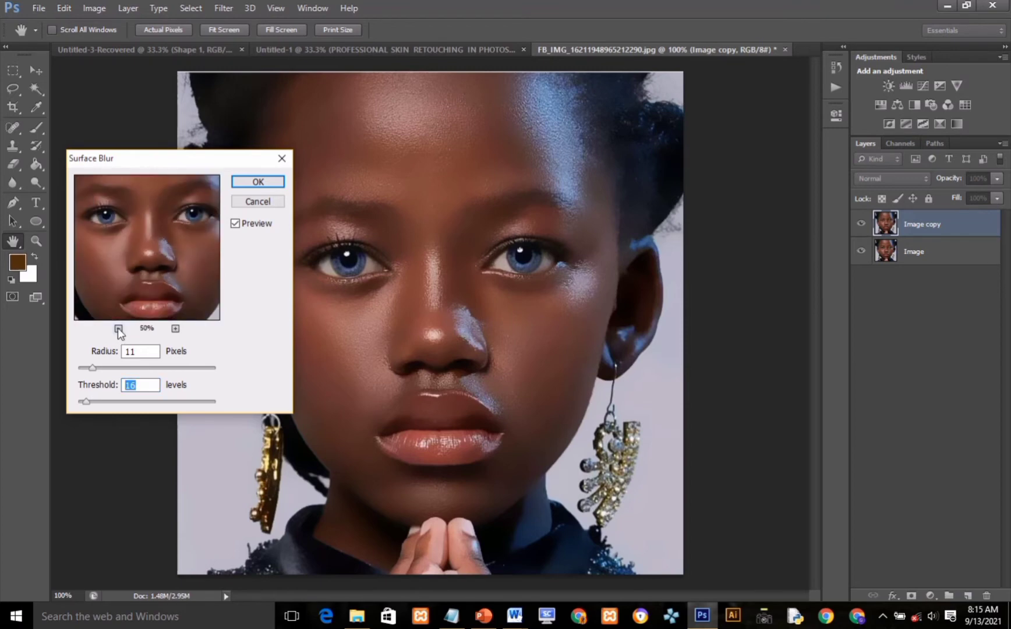
{"action": "left_click", "coordinate": [119, 328]}
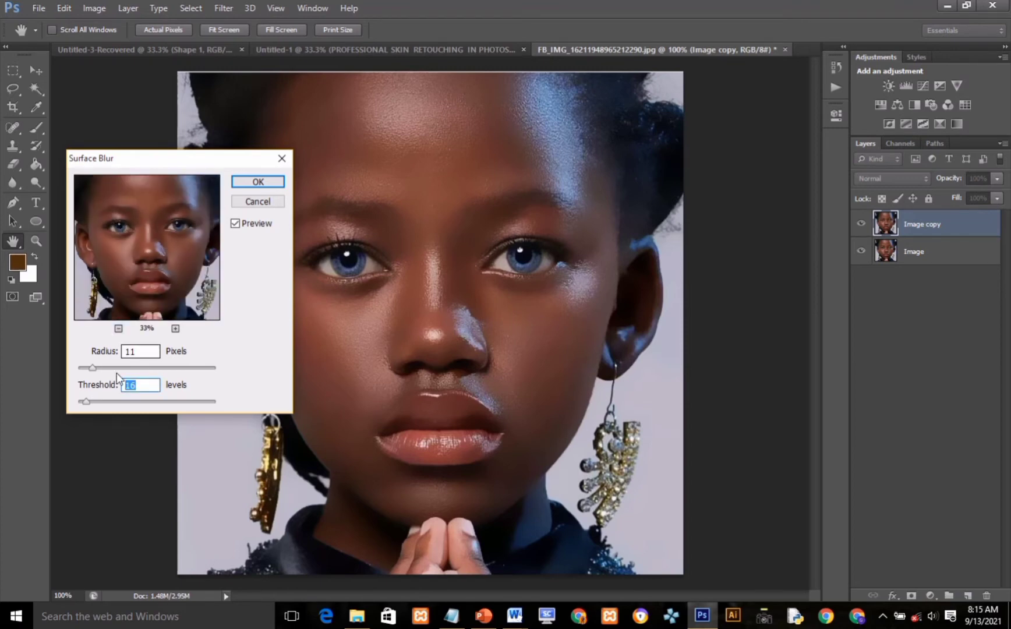
Step: Set the Surface Blur to Radius 11 and Threshold 16
{"action": "left_click", "coordinate": [142, 386]}
{"action": "left_click", "coordinate": [135, 351]}
{"action": "double_click", "coordinate": [125, 352]}
{"action": "key", "text": "BackSpace"}
{"action": "type", "text": "11"}
Step: Apply the Surface Blur, compare Image copy against the original, and add a white layer mask
{"action": "left_click", "coordinate": [260, 183]}
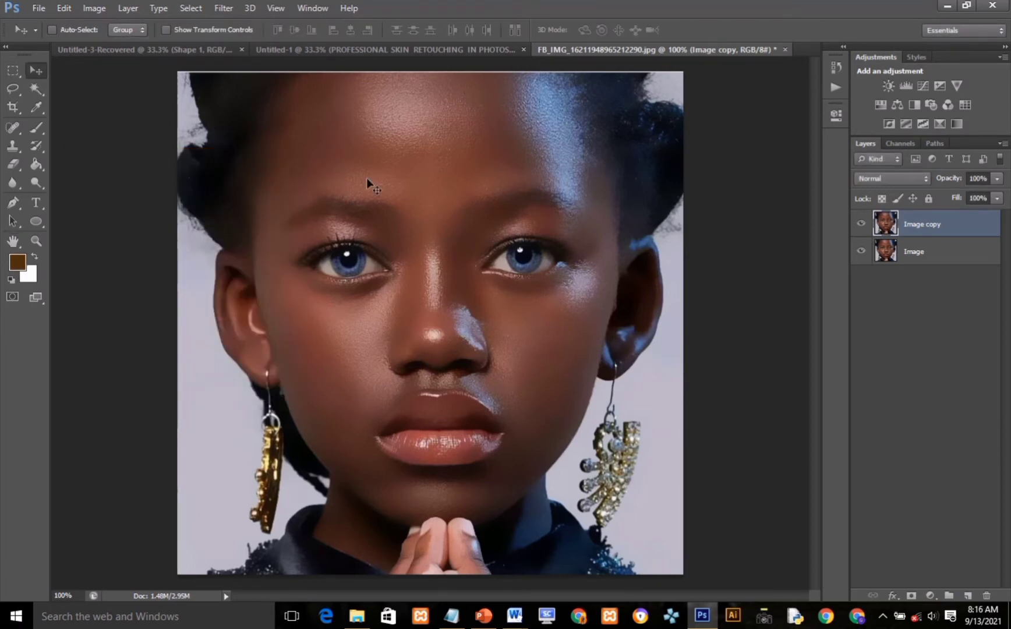
{"action": "left_click", "coordinate": [860, 224]}
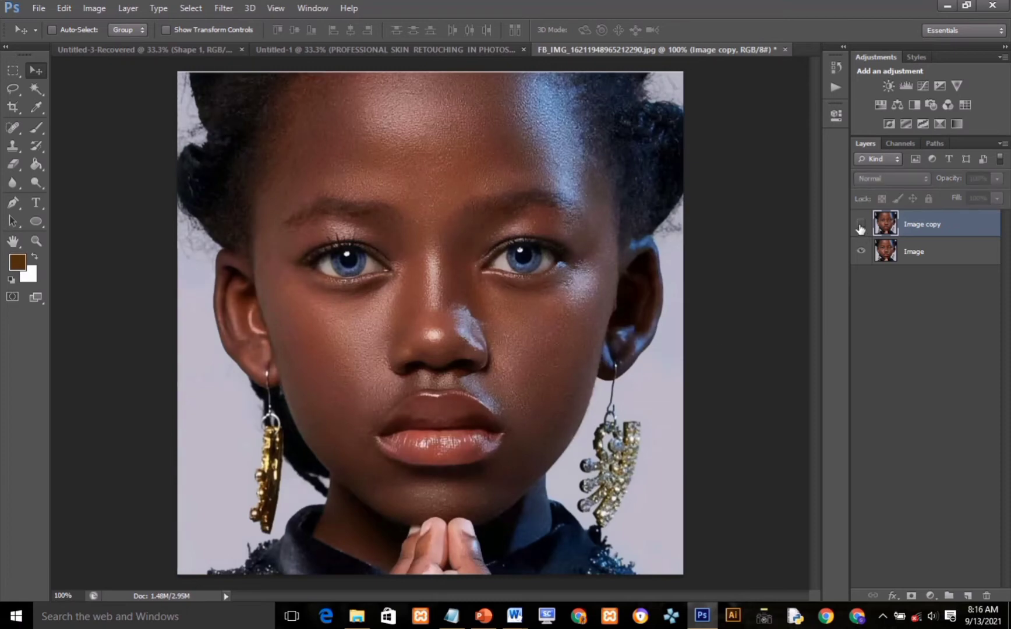
{"action": "left_click", "coordinate": [861, 224]}
{"action": "left_click", "coordinate": [912, 596]}
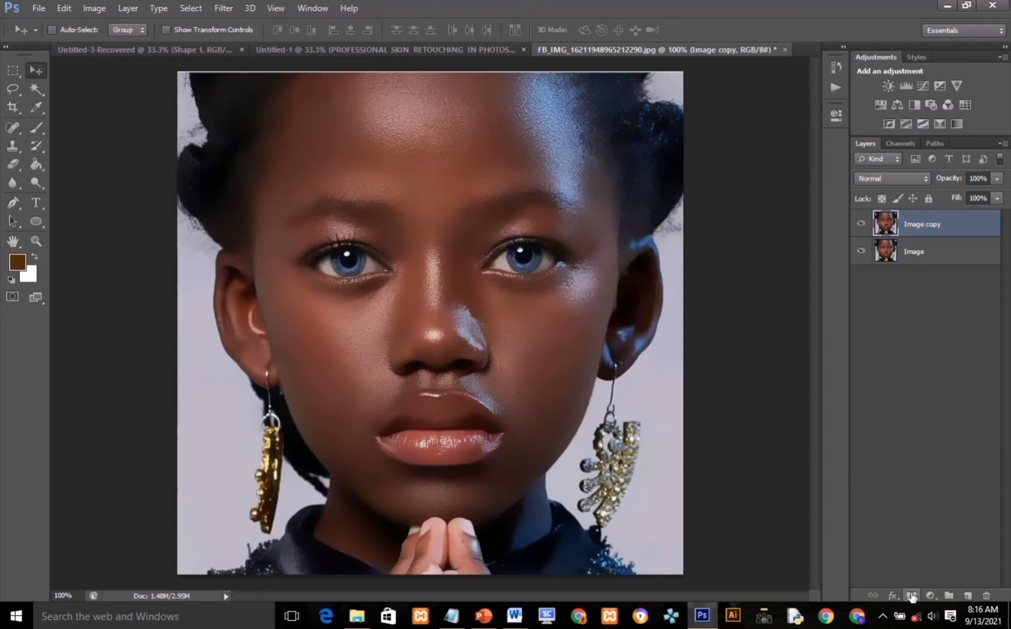
{"action": "left_click", "coordinate": [912, 595]}
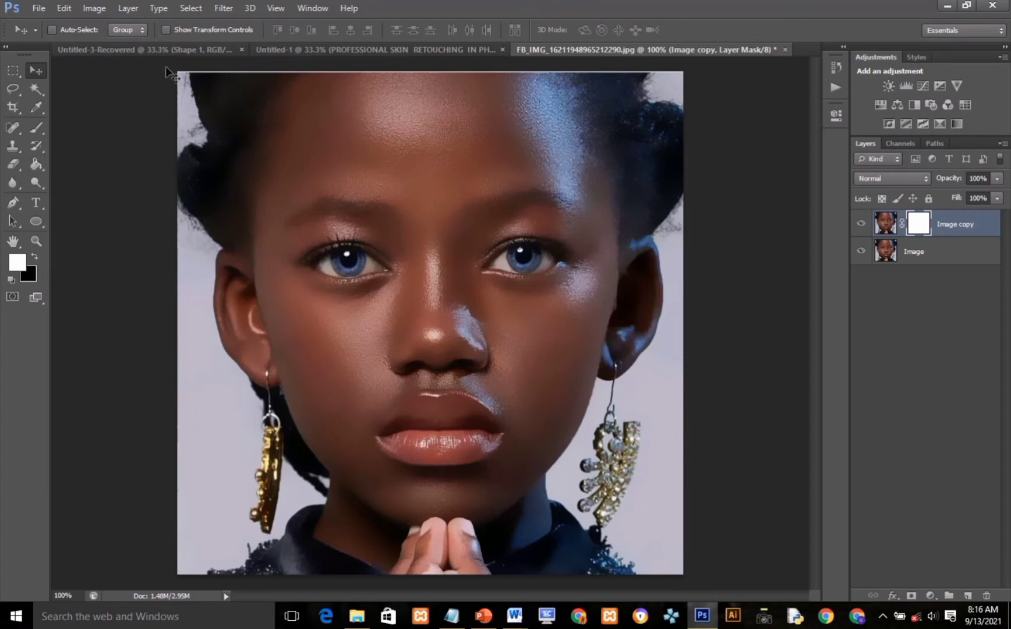
Step: Select the whole canvas and fill the Image copy mask with black (000000)
{"action": "left_click", "coordinate": [183, 14]}
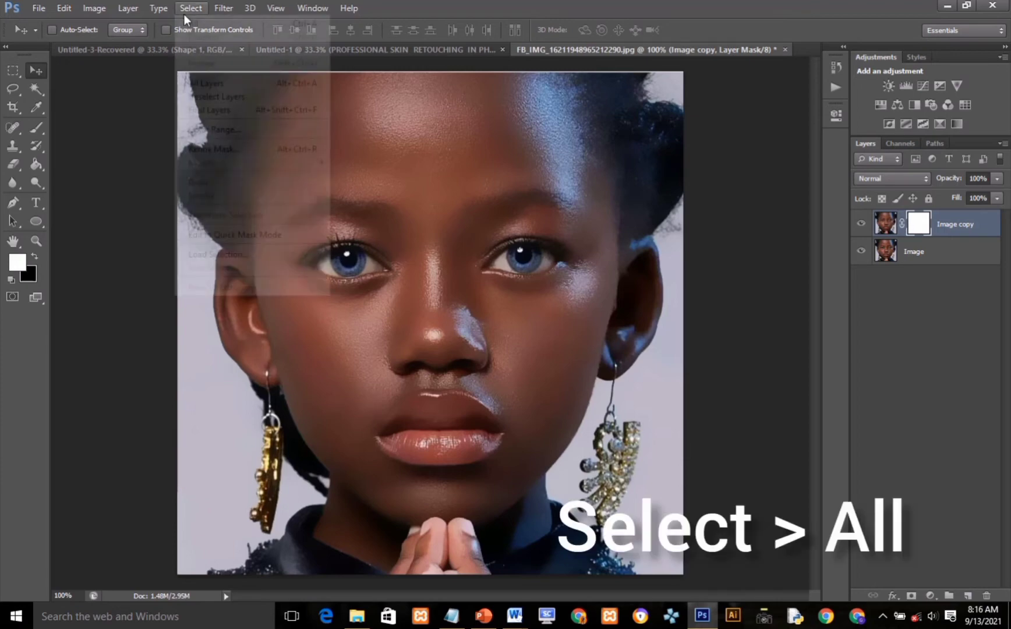
{"action": "left_click", "coordinate": [191, 24]}
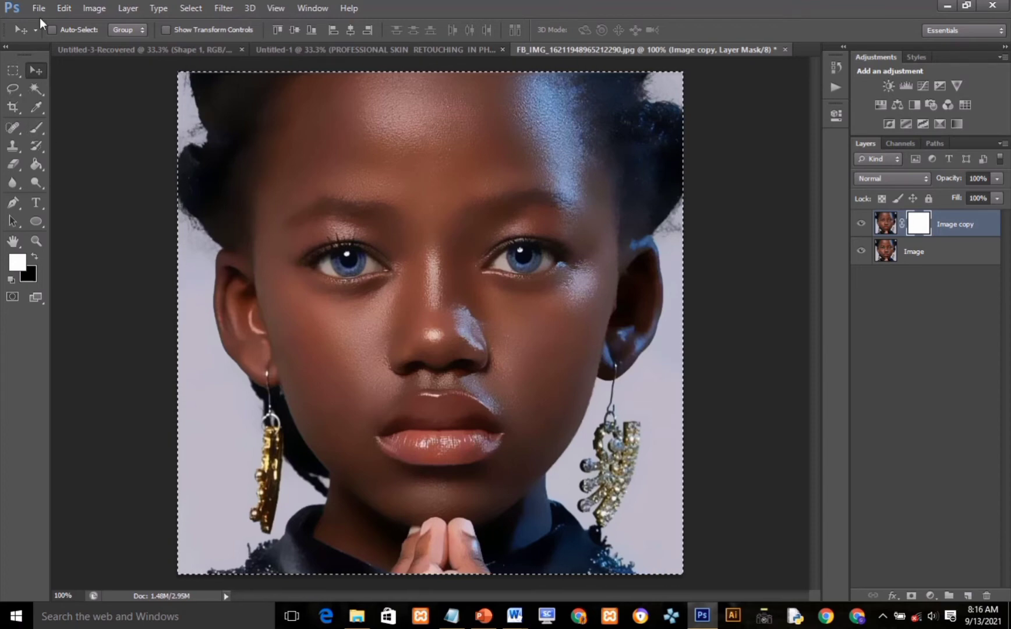
{"action": "left_click", "coordinate": [56, 9]}
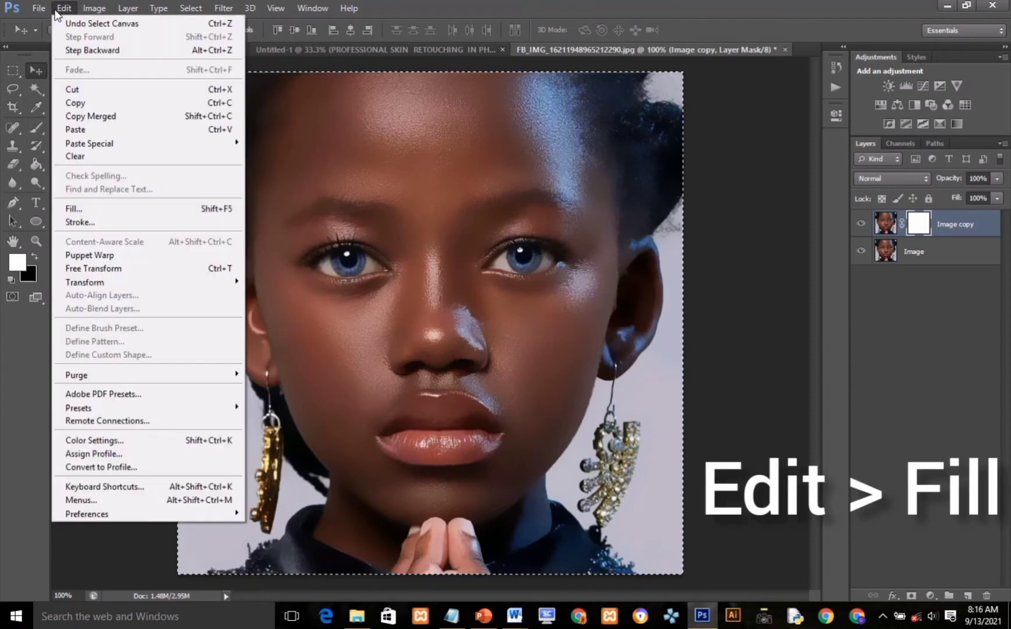
{"action": "left_click", "coordinate": [84, 210]}
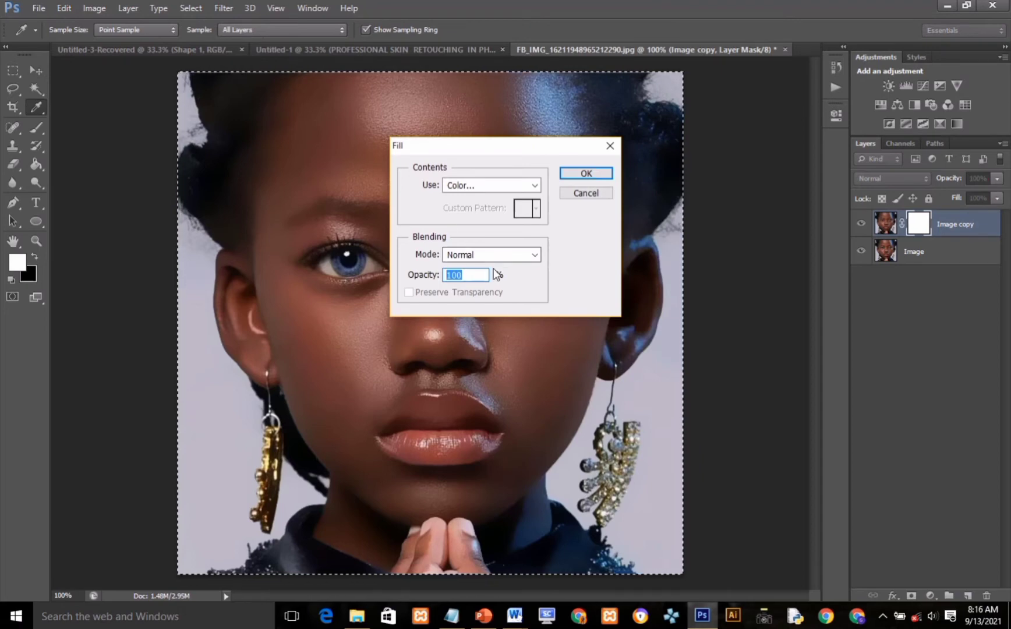
{"action": "left_click", "coordinate": [534, 185]}
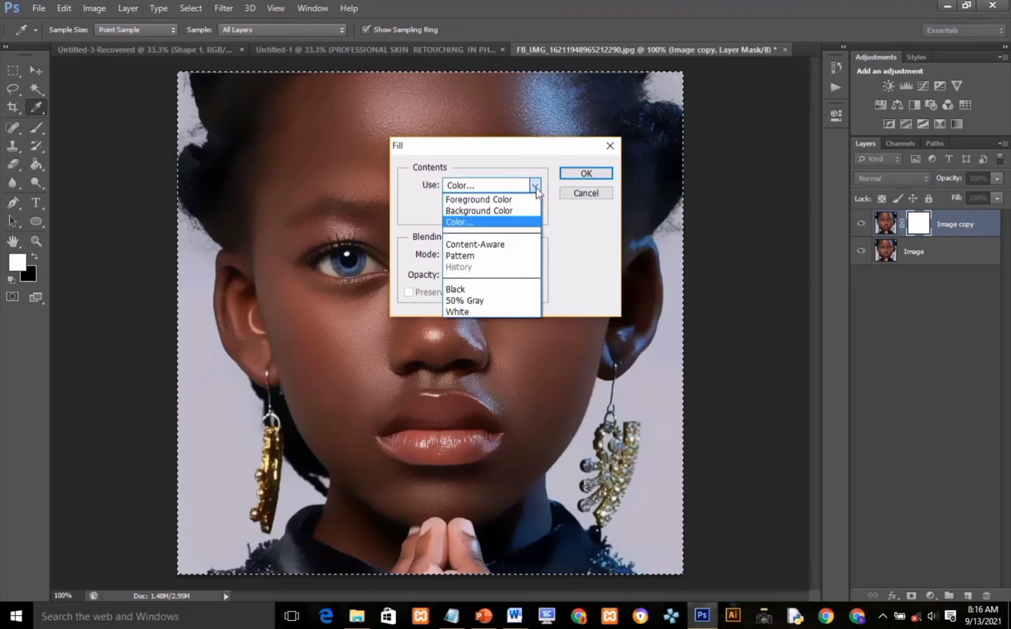
{"action": "left_click", "coordinate": [524, 221]}
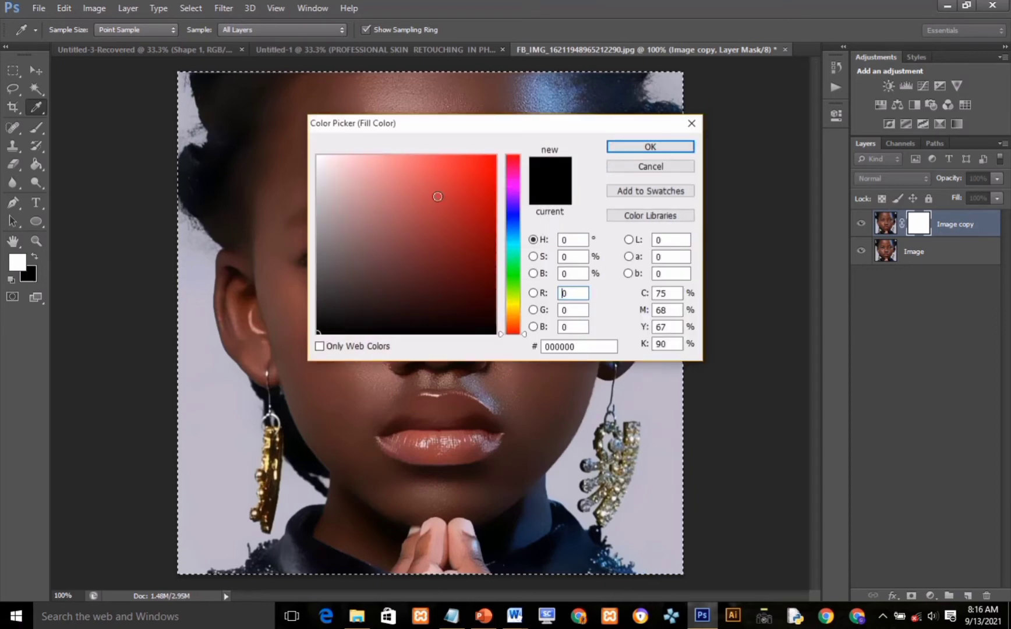
{"action": "left_click", "coordinate": [628, 147]}
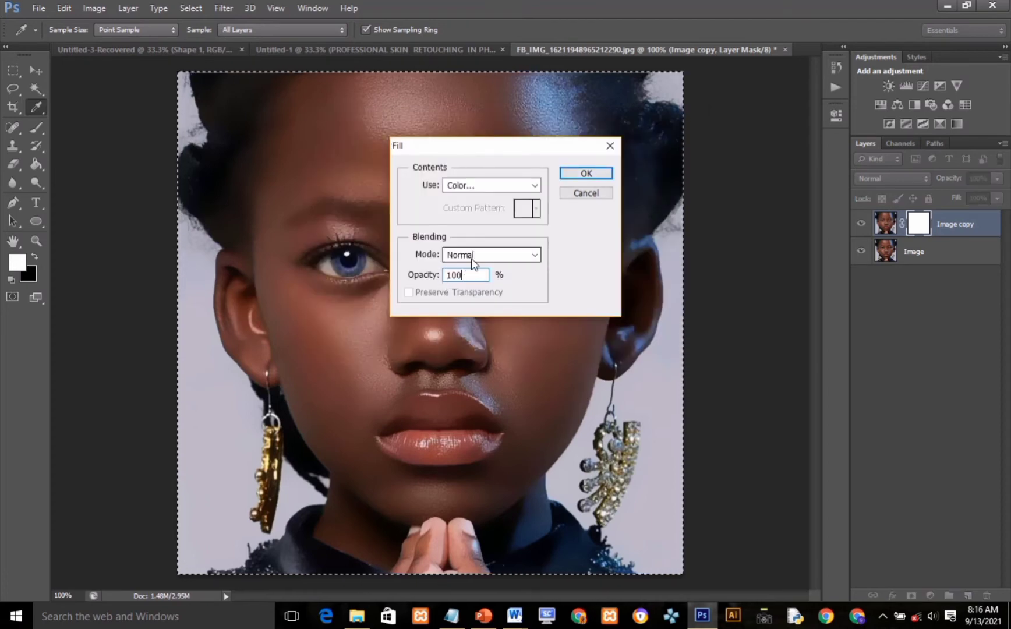
{"action": "left_click", "coordinate": [585, 173]}
{"action": "key", "text": "v"}
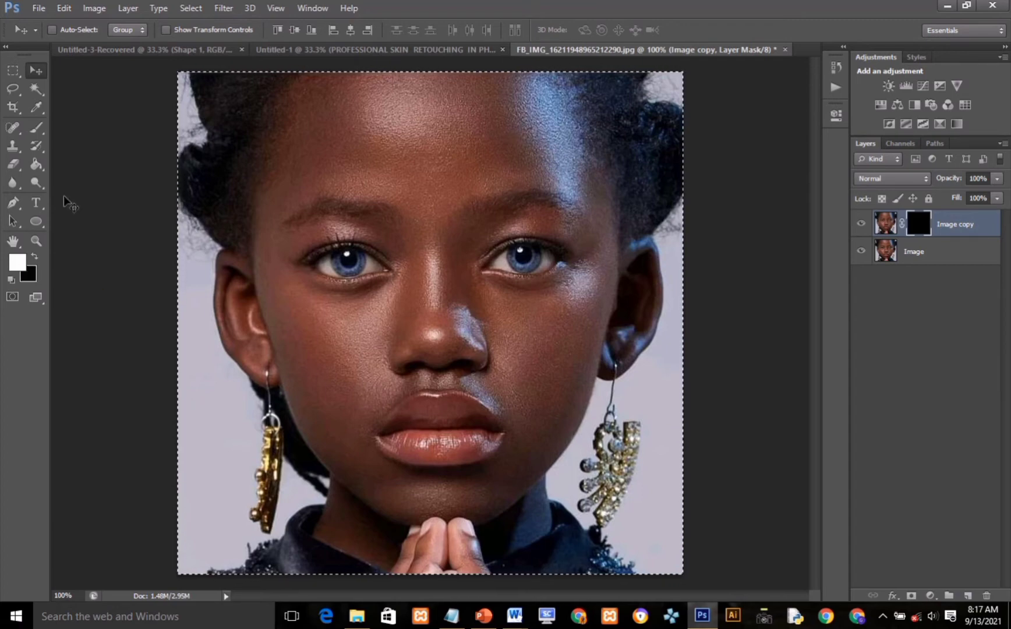
Step: Deselect the canvas and switch to the Brush tool
{"action": "left_click", "coordinate": [191, 8]}
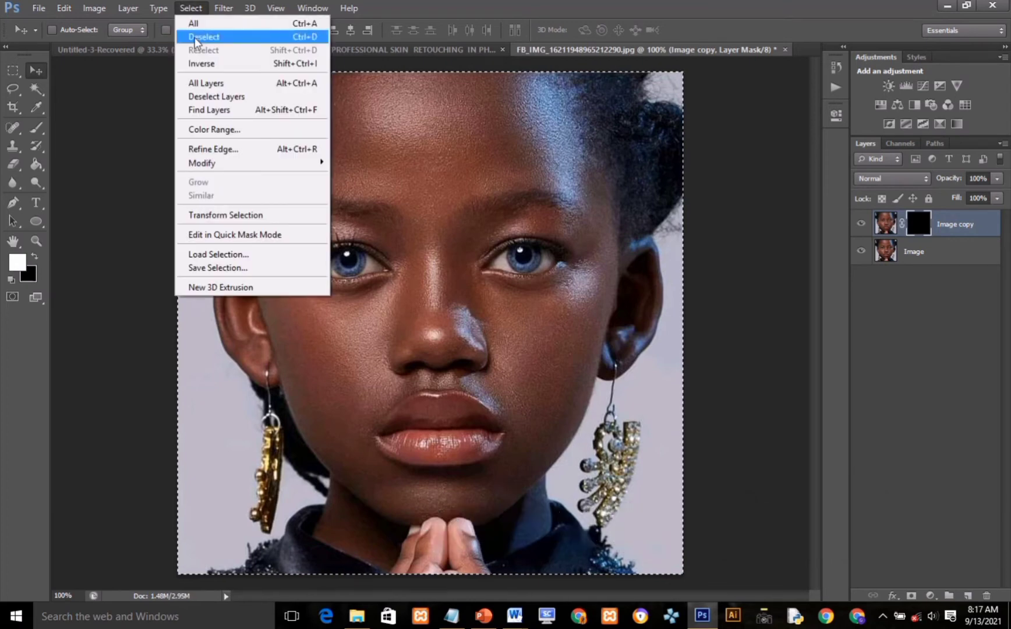
{"action": "left_click", "coordinate": [196, 37]}
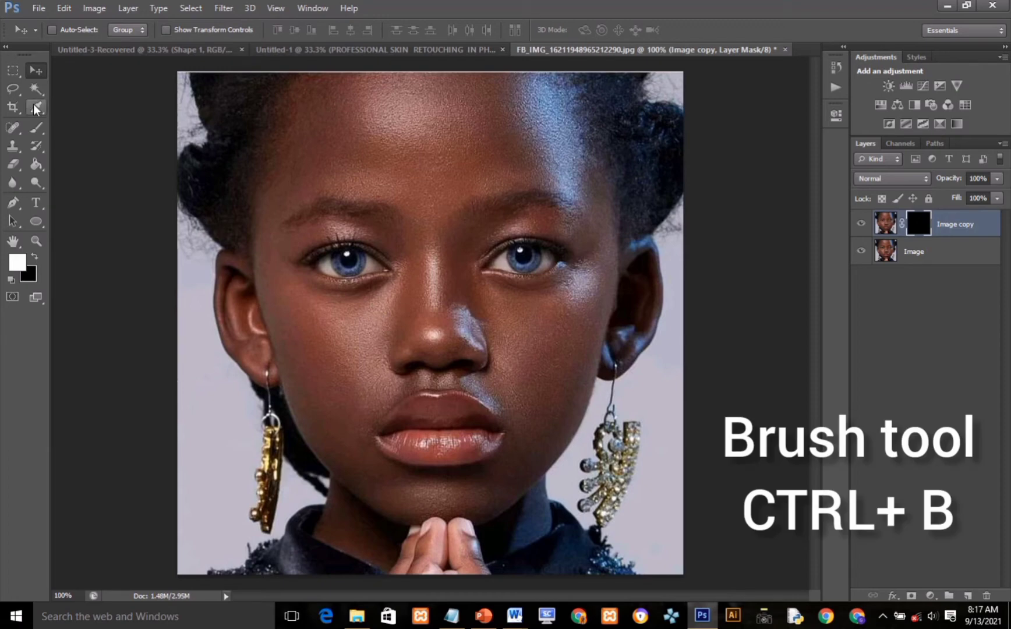
{"action": "left_click", "coordinate": [36, 127]}
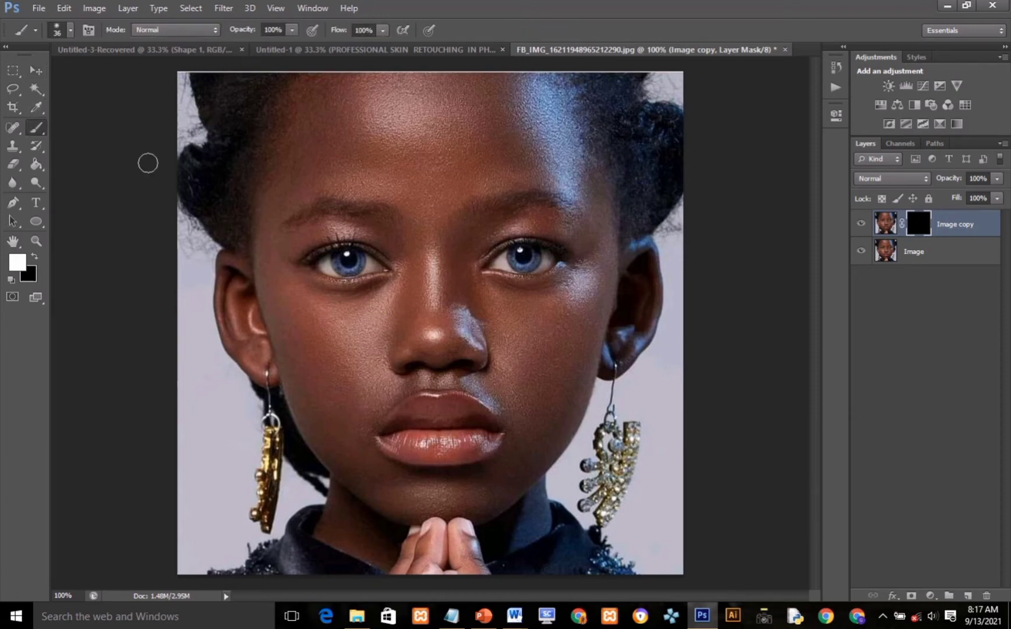
Step: Enlarge the soft brush from 36 px to 80 px
{"action": "left_click", "coordinate": [70, 30]}
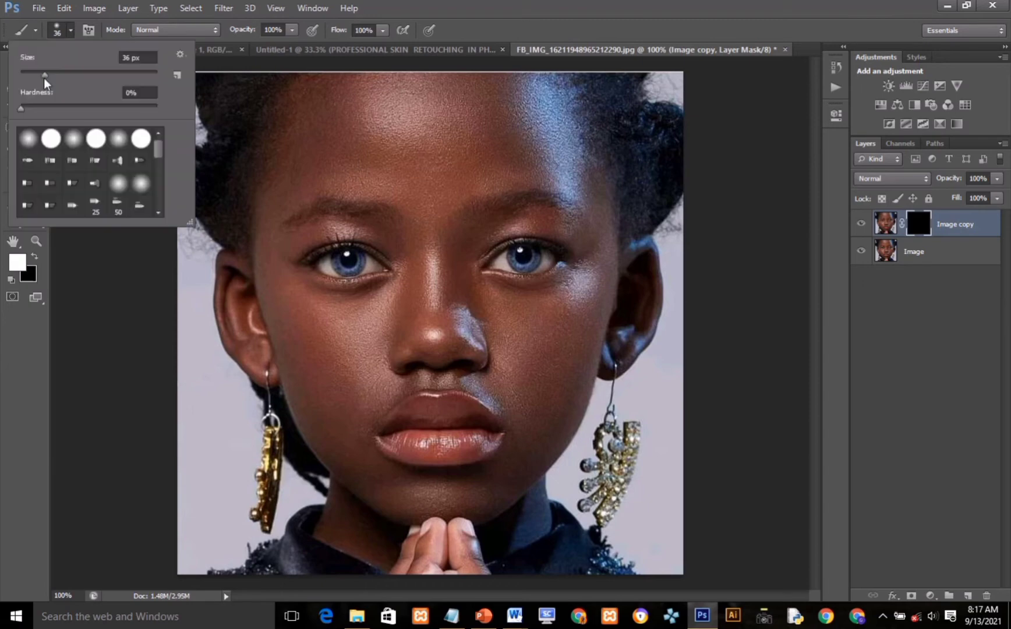
{"action": "left_click_drag", "start_coordinate": [45, 76], "coordinate": [65, 75]}
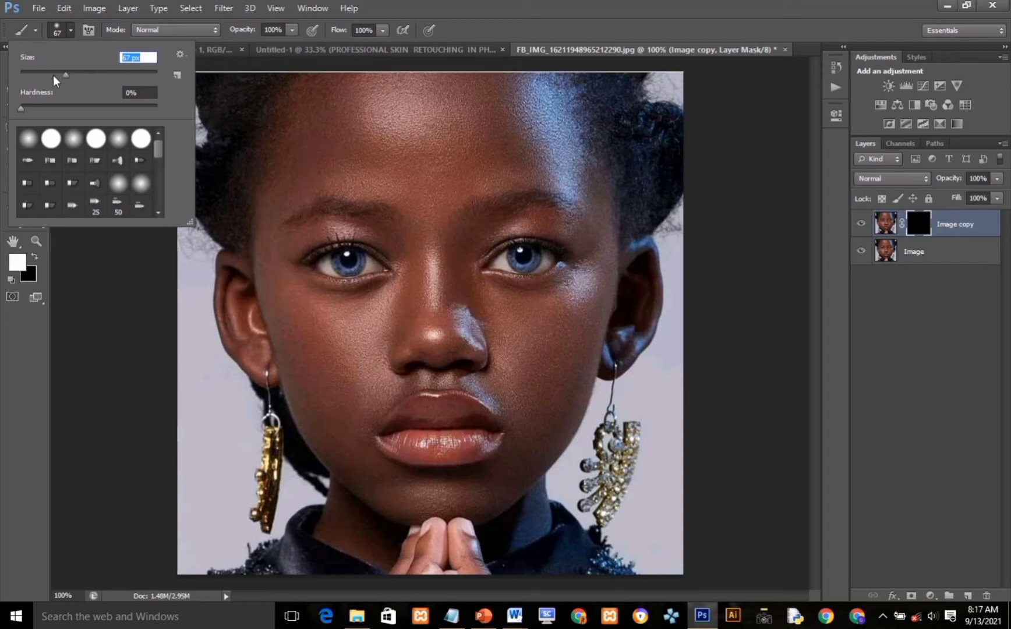
{"action": "left_click_drag", "start_coordinate": [65, 77], "coordinate": [76, 80]}
Step: Paint white on the mask across the forehead and along the nose bridge
{"action": "left_click", "coordinate": [128, 58]}
{"action": "left_click", "coordinate": [69, 33]}
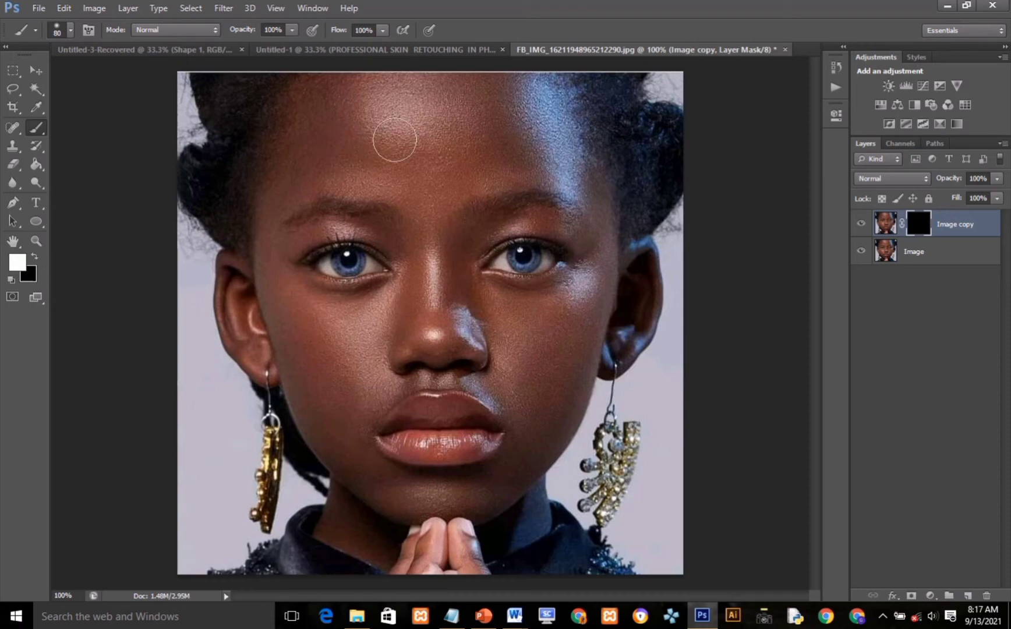
{"action": "left_click_drag", "start_coordinate": [396, 143], "coordinate": [384, 127]}
{"action": "left_click_drag", "start_coordinate": [384, 128], "coordinate": [484, 141]}
{"action": "left_click_drag", "start_coordinate": [472, 147], "coordinate": [517, 112]}
{"action": "left_click_drag", "start_coordinate": [440, 254], "coordinate": [431, 265]}
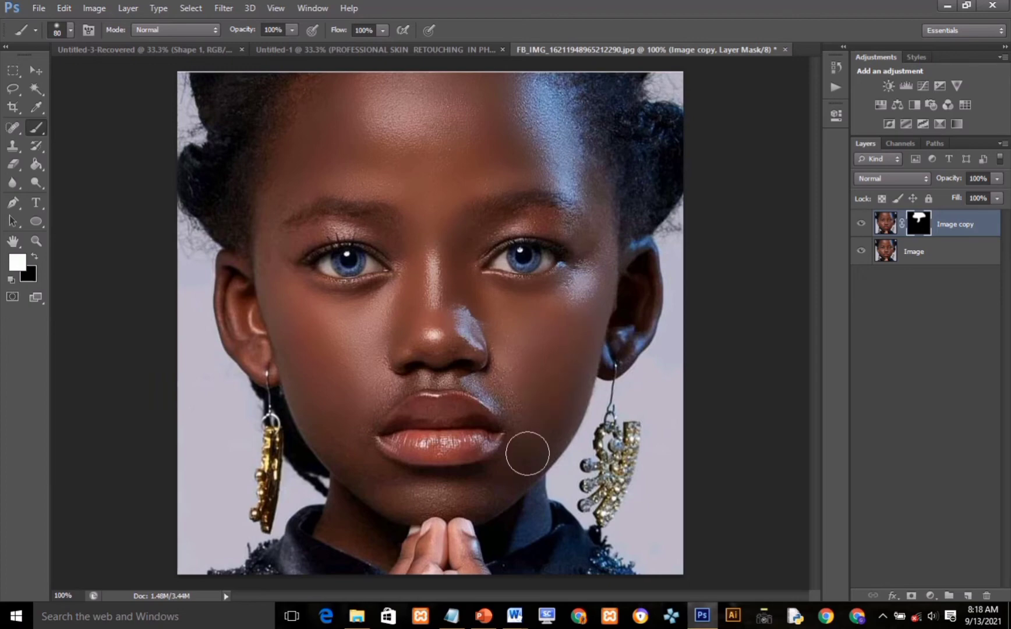
Step: Paint white up the cheek to reveal the smoothed skin there
{"action": "left_click_drag", "start_coordinate": [527, 453], "coordinate": [517, 374]}
Step: Shrink the brush to 38 px for finer mask work around the features
{"action": "left_click", "coordinate": [69, 31]}
{"action": "left_click_drag", "start_coordinate": [72, 74], "coordinate": [46, 75]}
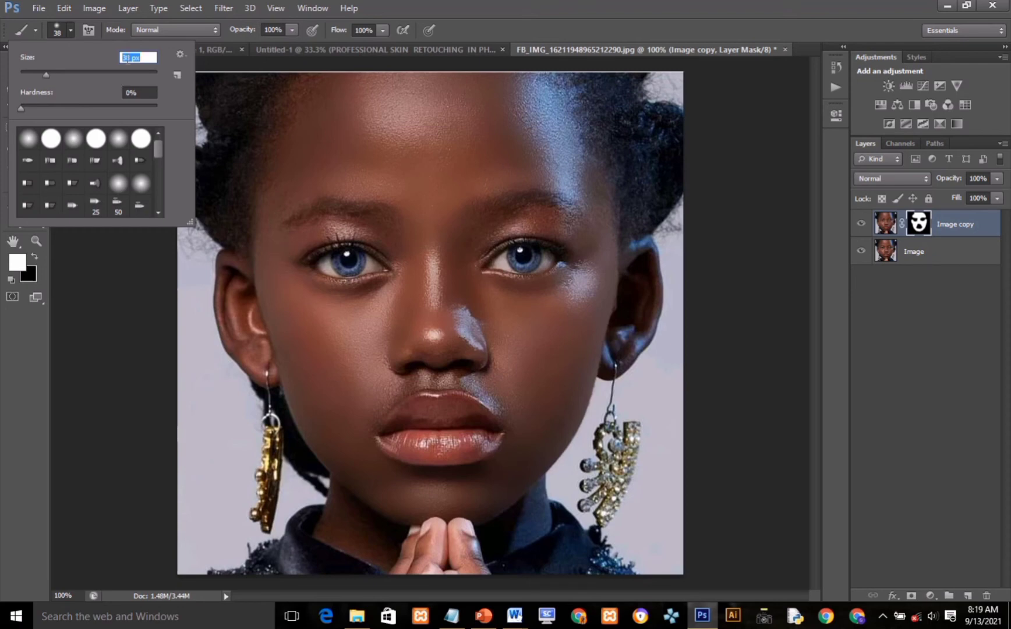
{"action": "left_click", "coordinate": [140, 58]}
{"action": "left_click", "coordinate": [272, 261]}
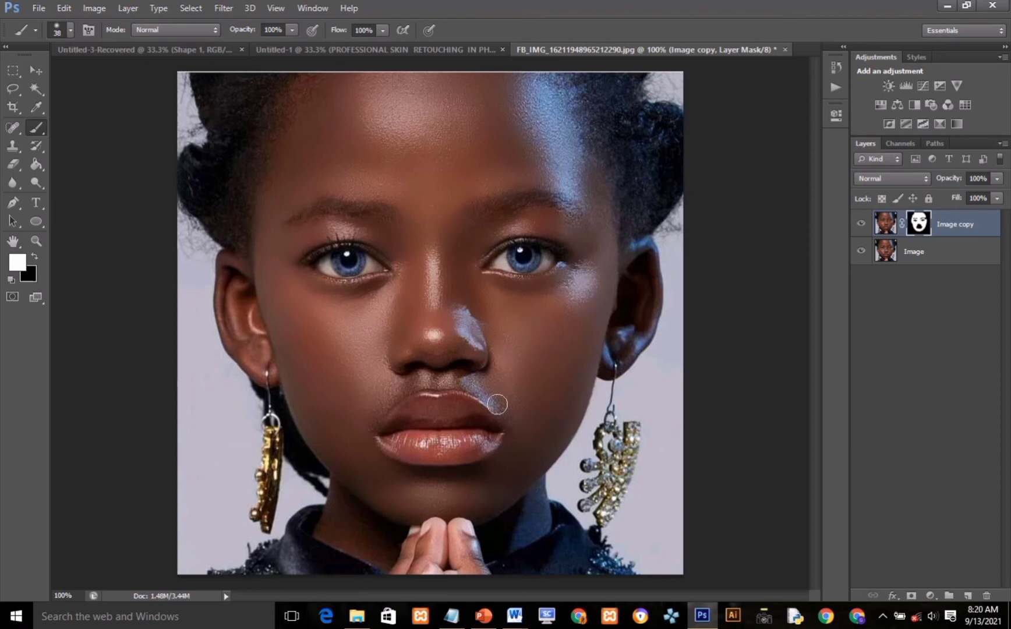
Step: Set brush opacity to 65% and paint white touch-ups under the eyes and cheeks on the mask
{"action": "left_click", "coordinate": [292, 29]}
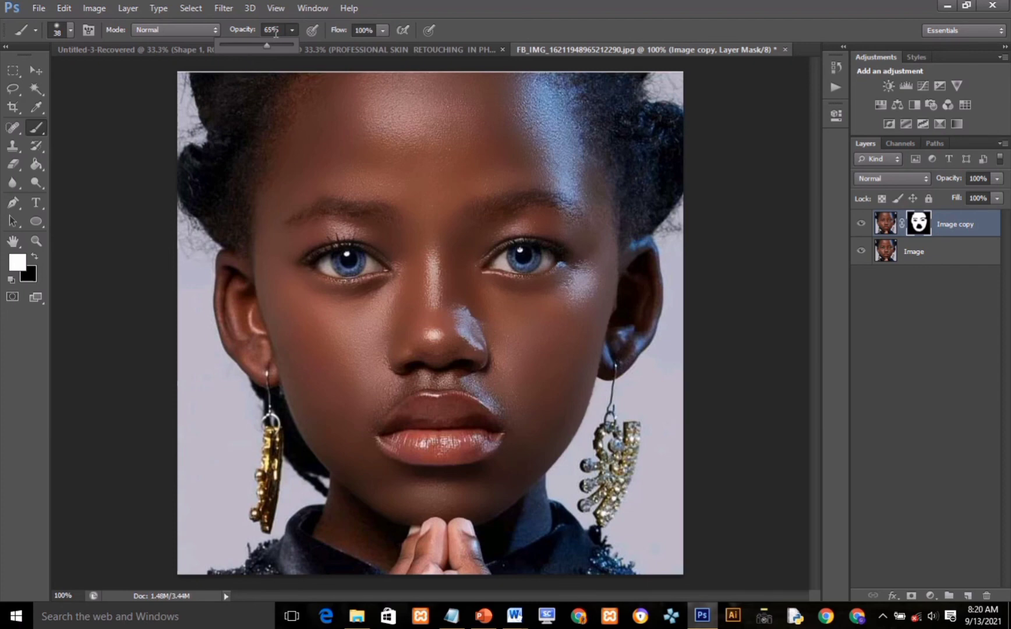
{"action": "left_click", "coordinate": [264, 30]}
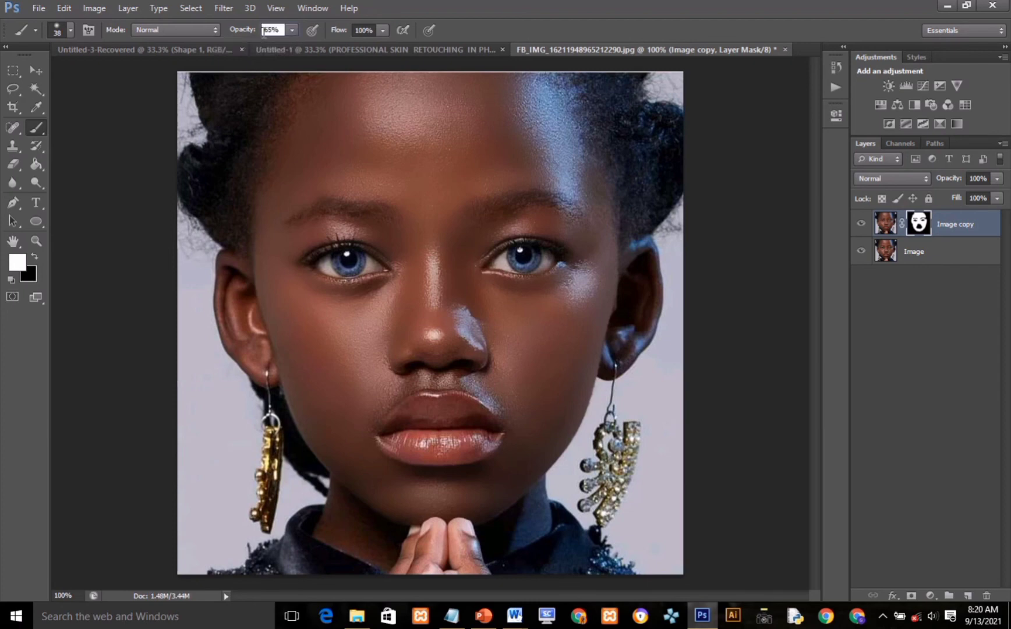
{"action": "key", "text": "Return"}
{"action": "left_click", "coordinate": [373, 406]}
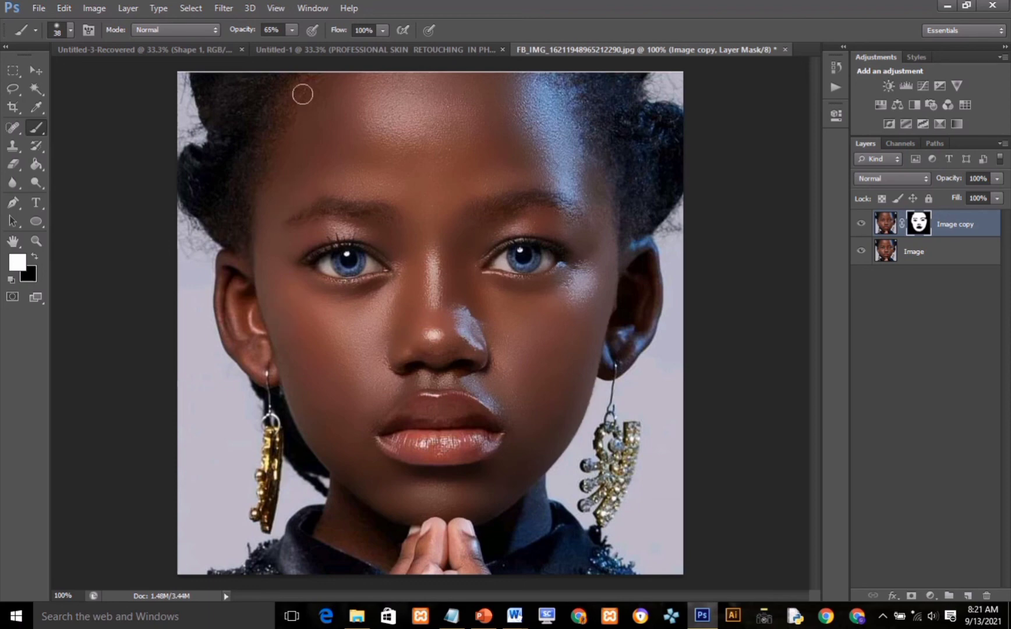
Step: Raise the brush opacity back to 100% in the options bar
{"action": "left_click", "coordinate": [291, 30]}
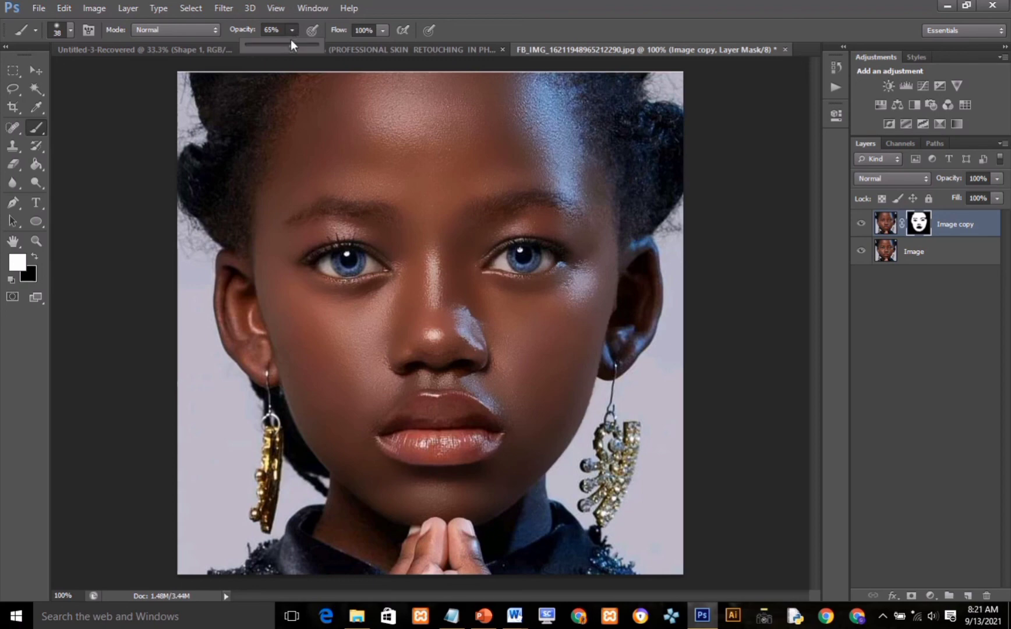
{"action": "left_click_drag", "start_coordinate": [292, 45], "coordinate": [319, 45]}
{"action": "left_click", "coordinate": [354, 101]}
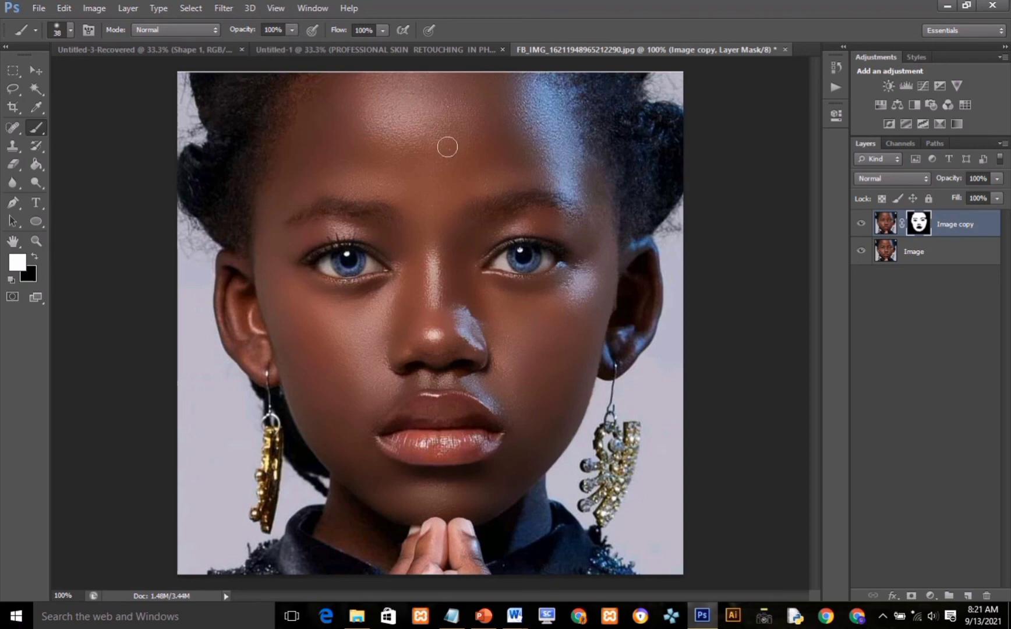